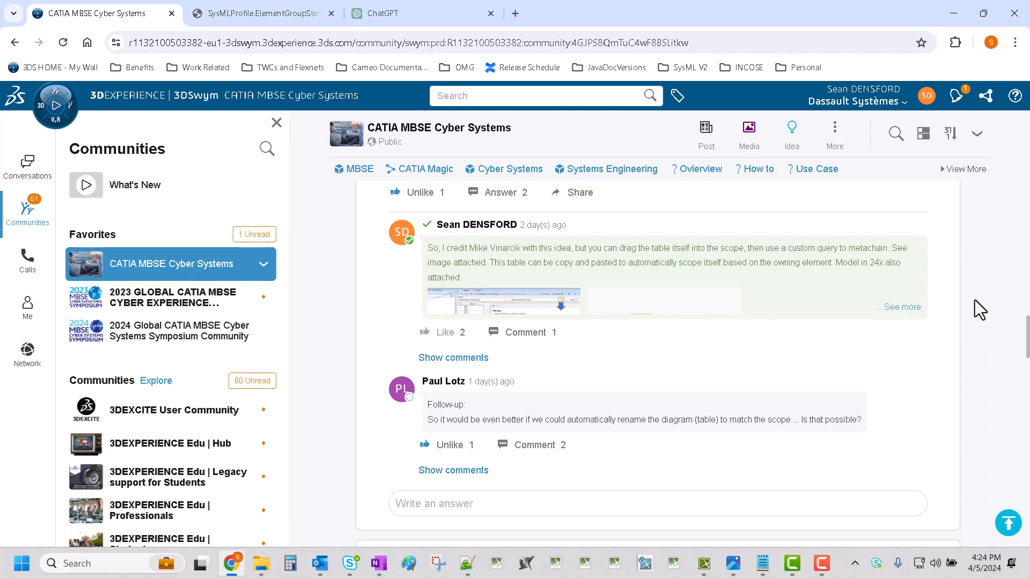
Read the "Table scope -- specify owning context" thread and its table-renaming follow-up, and switch to Magic Systems of Systems Architect
scroll(973, 301, "up", 3)
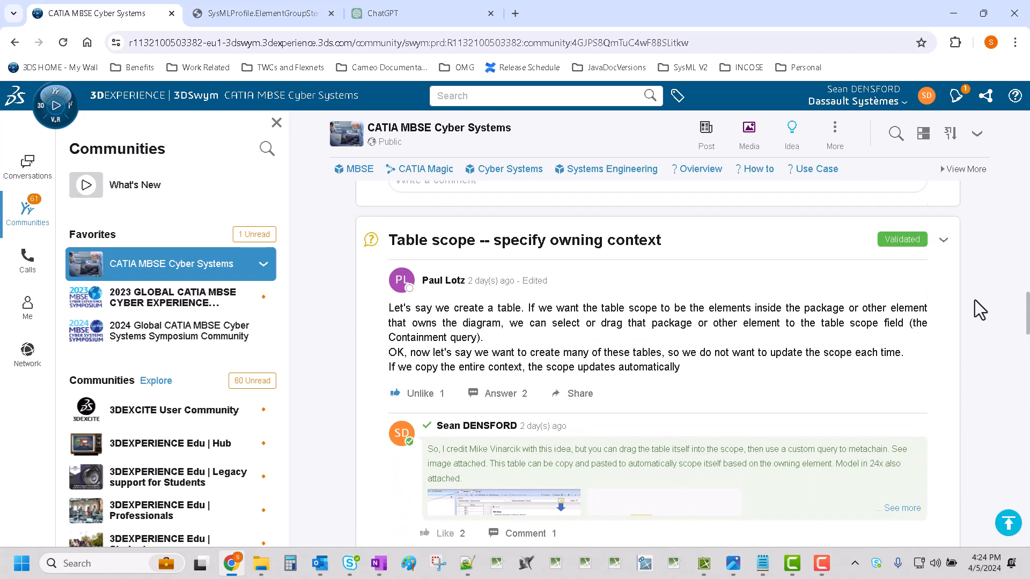
scroll(974, 300, "down", 1)
scroll(975, 301, "up", 1)
scroll(718, 357, "down", 5)
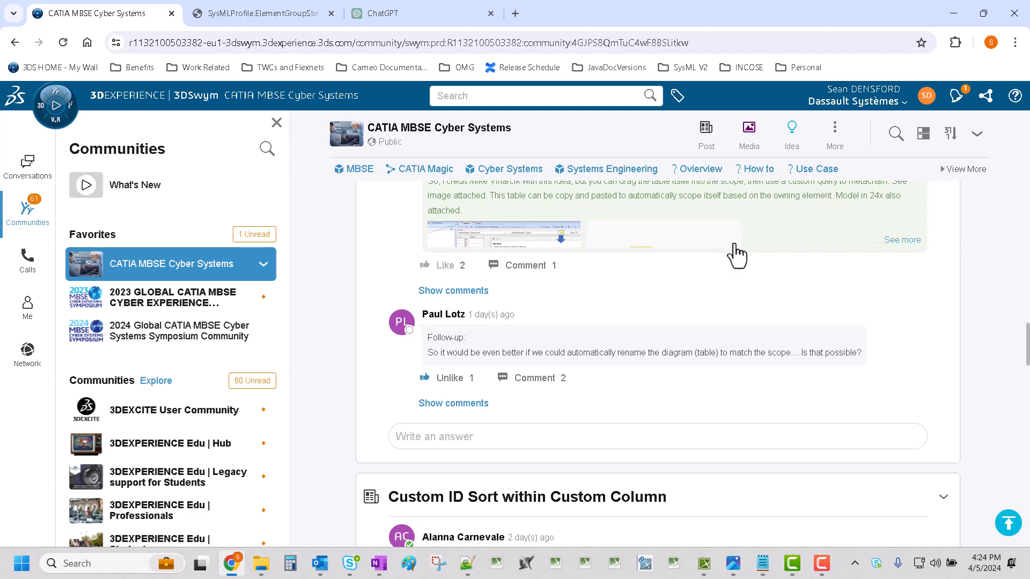
left_click(958, 19)
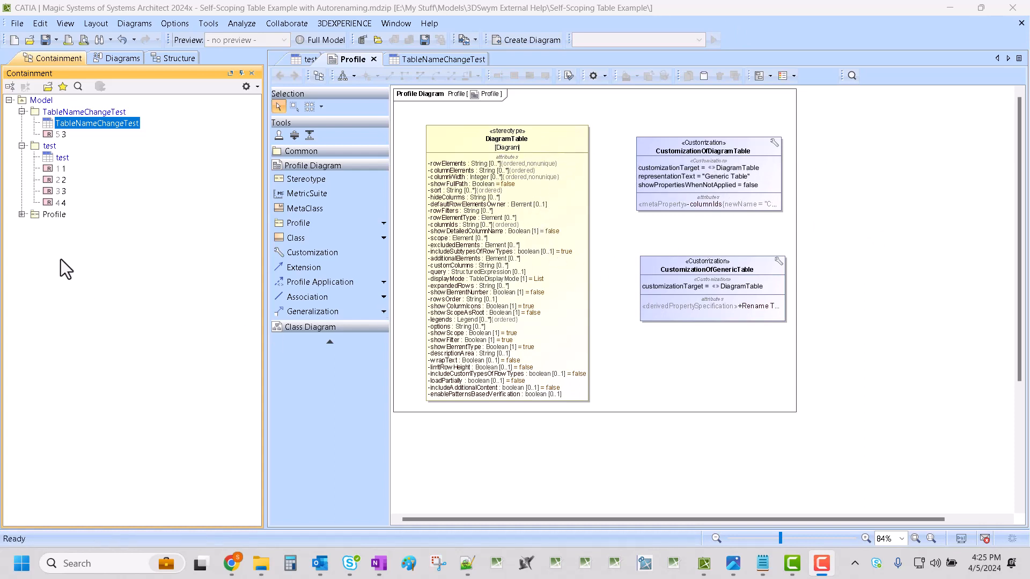
Expand the Profile package in the model's containment tree to show its contents
left_click(932, 244)
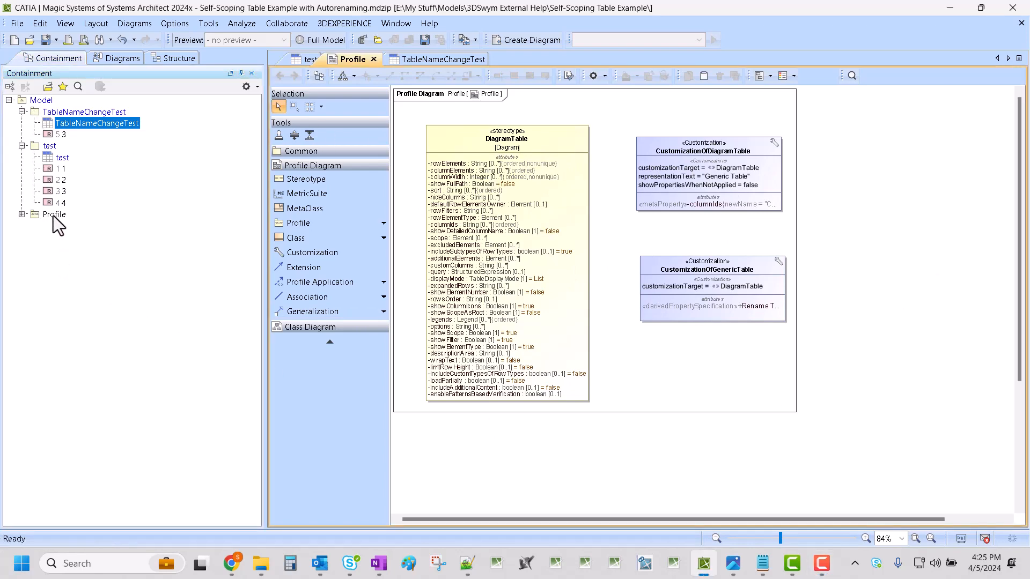
left_click(22, 214)
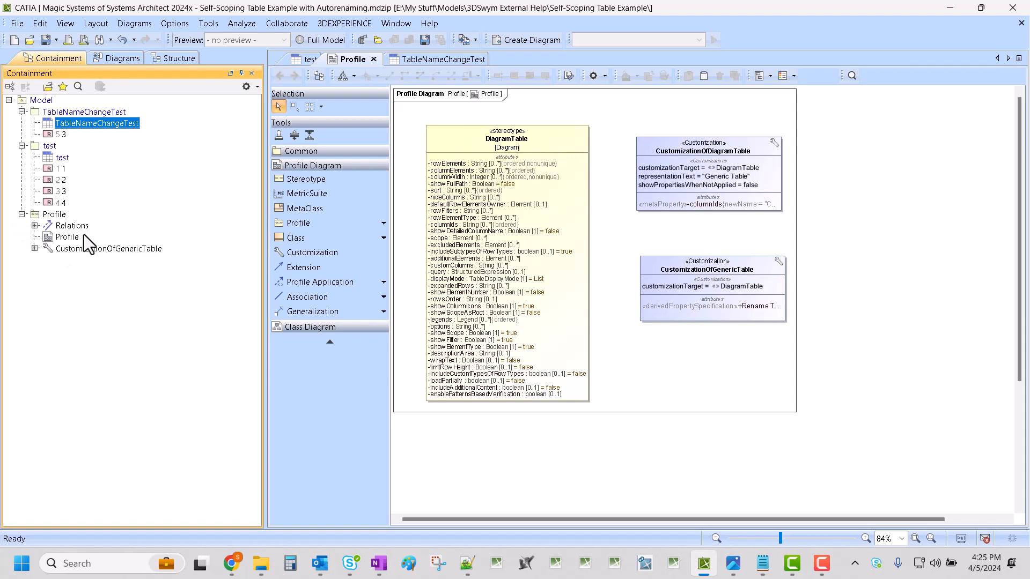
left_click(932, 197)
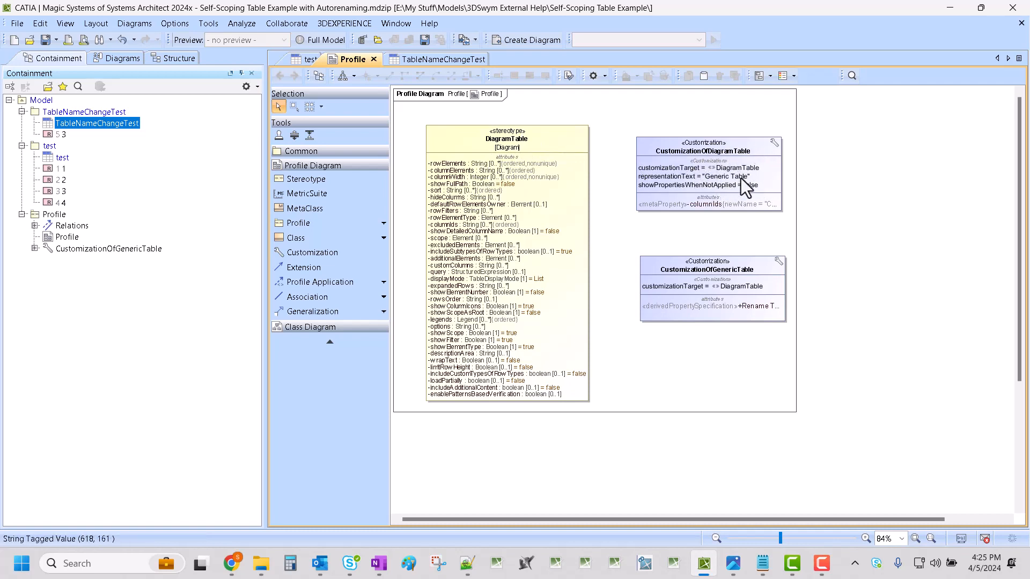
View the specification of the TableNameChangeTest generic table and close it
right_click(79, 121)
left_click(165, 176)
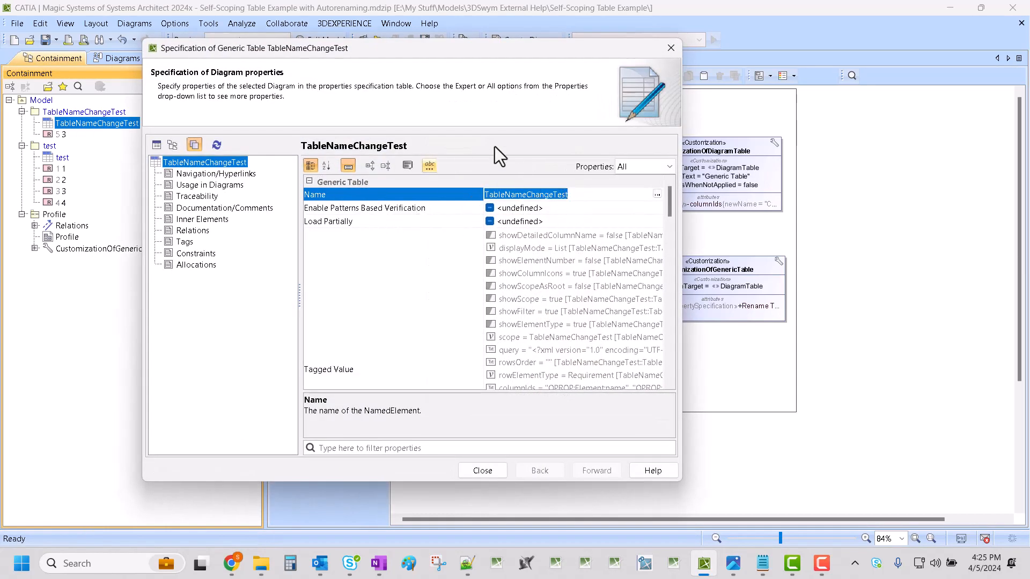
right_click(627, 52)
left_click(659, 138)
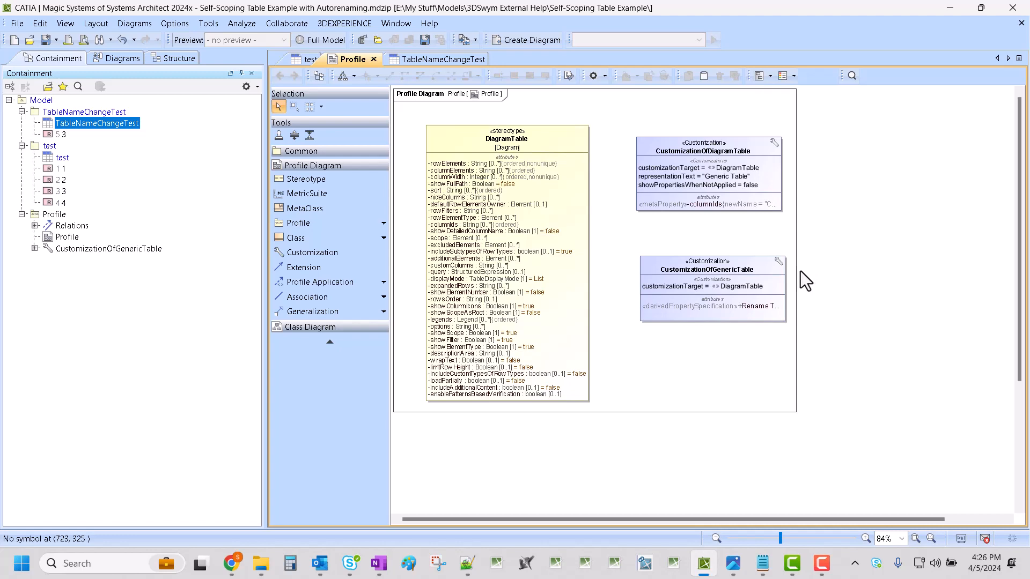
Check the customization target of CustomizationOfGenericTable by filtering its specification properties for "cust", and close the specification
right_click(774, 261)
left_click(859, 205)
left_click_drag(629, 253, 786, 327)
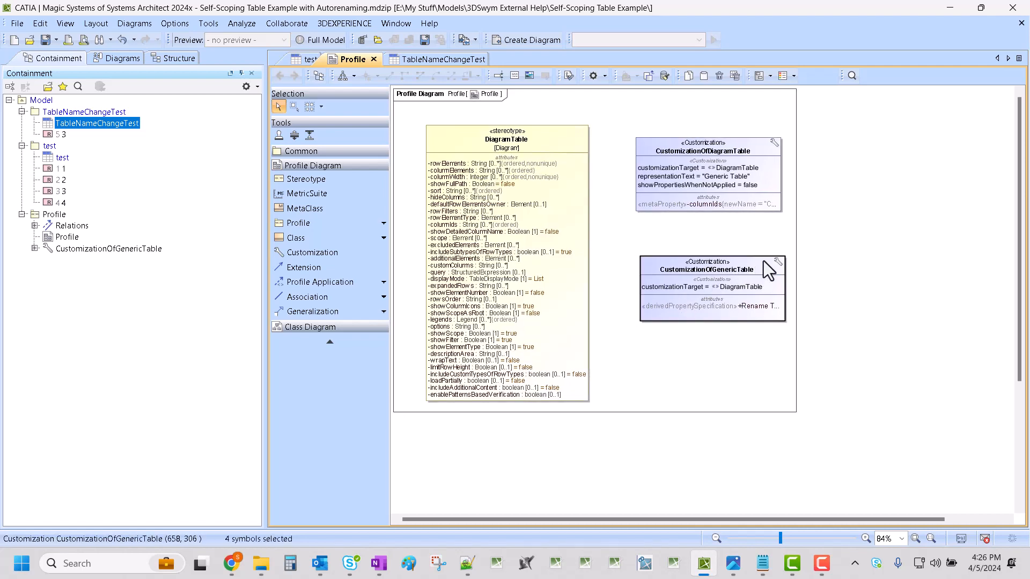
right_click(747, 265)
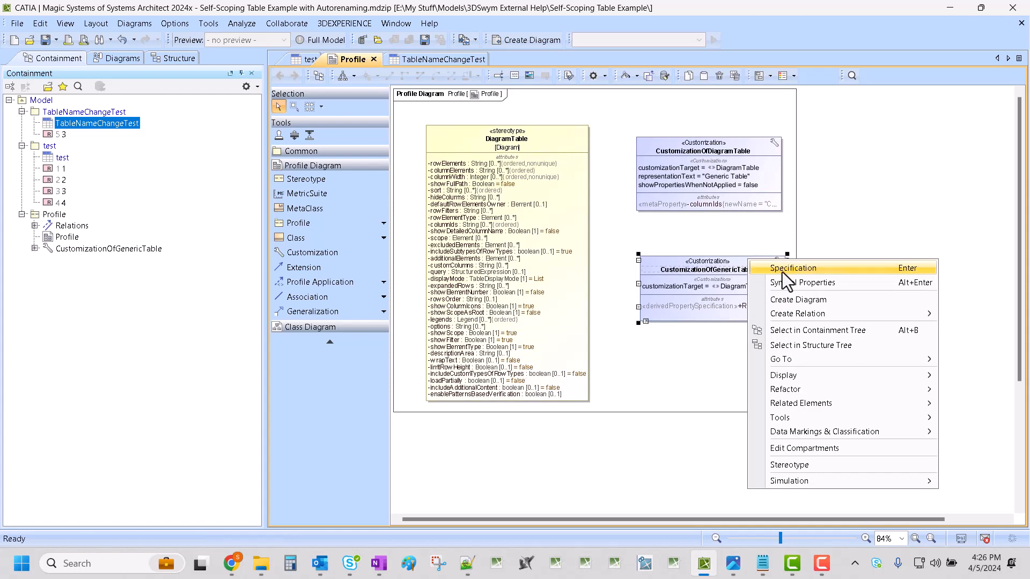
left_click(782, 269)
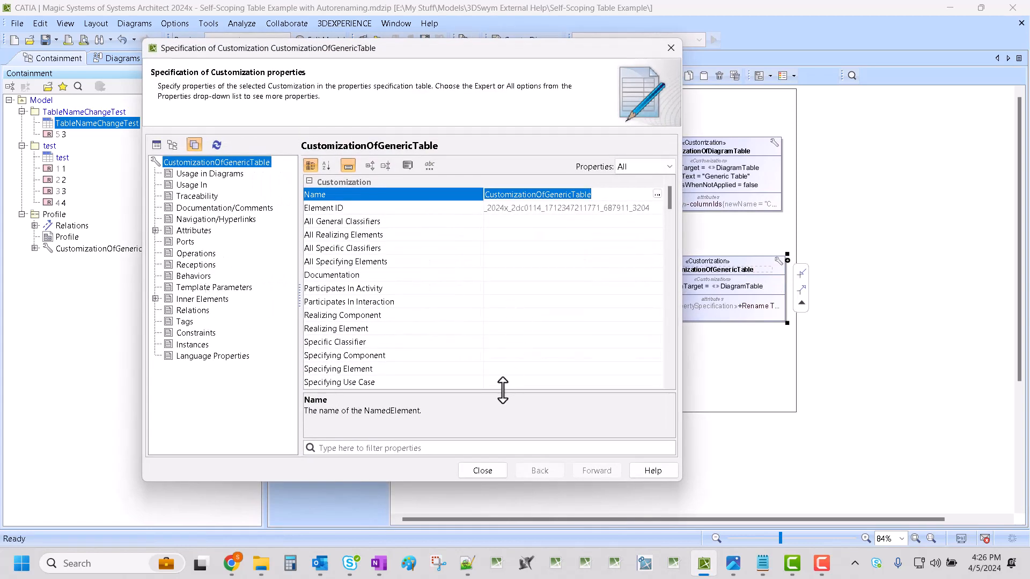
left_click(451, 446)
type("cust")
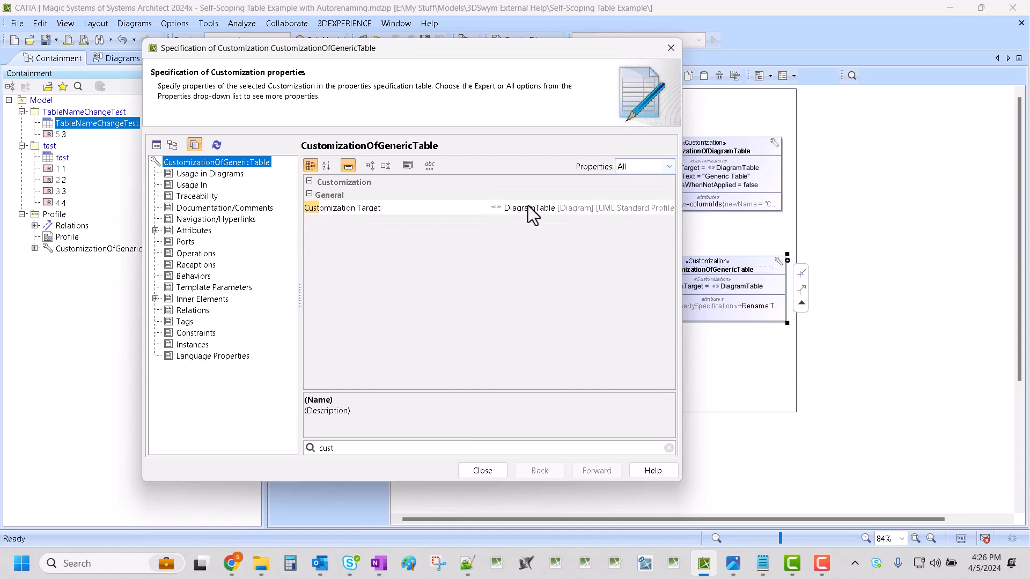
right_click(627, 49)
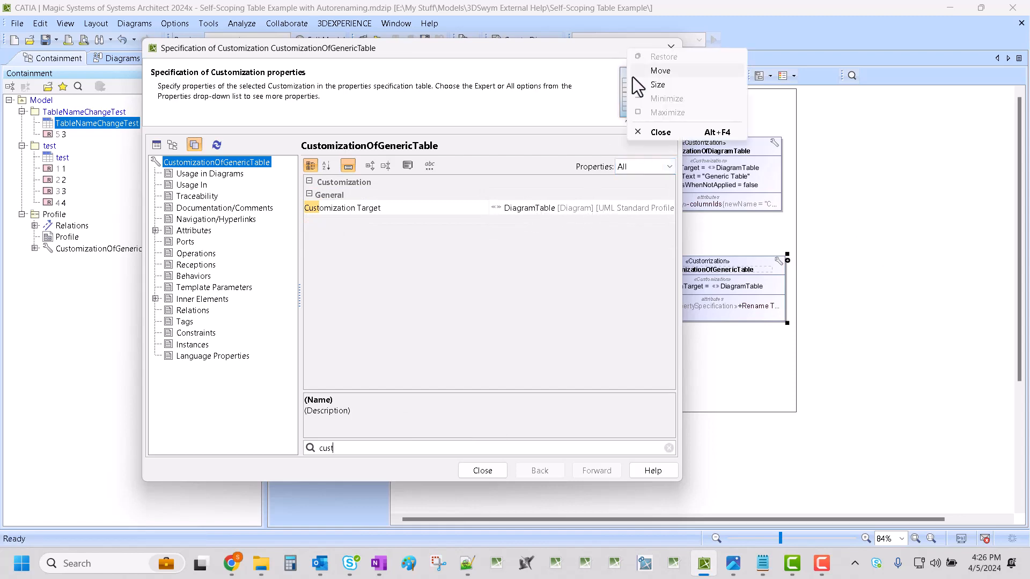
left_click(664, 137)
left_click(506, 150)
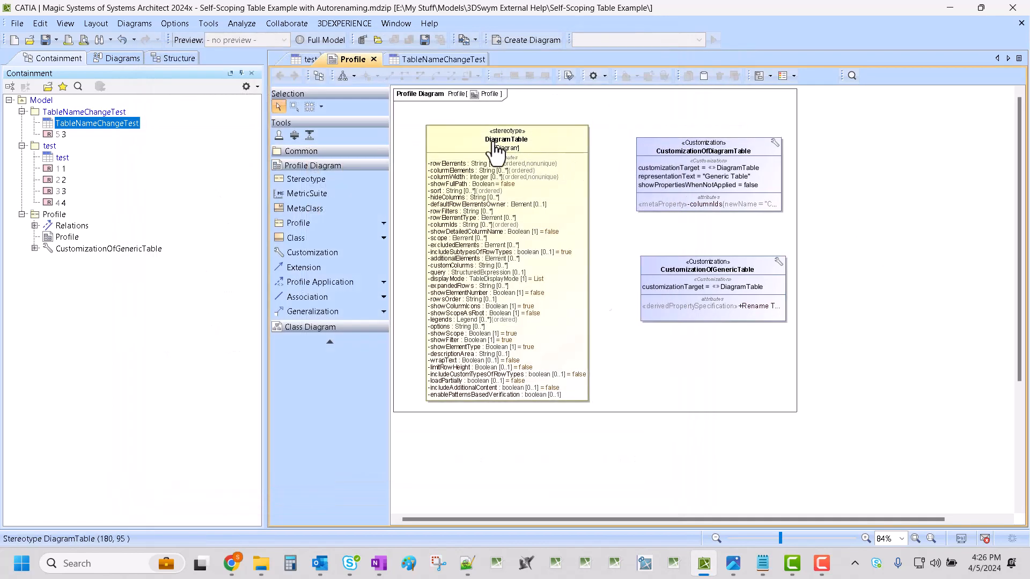
left_click(852, 278)
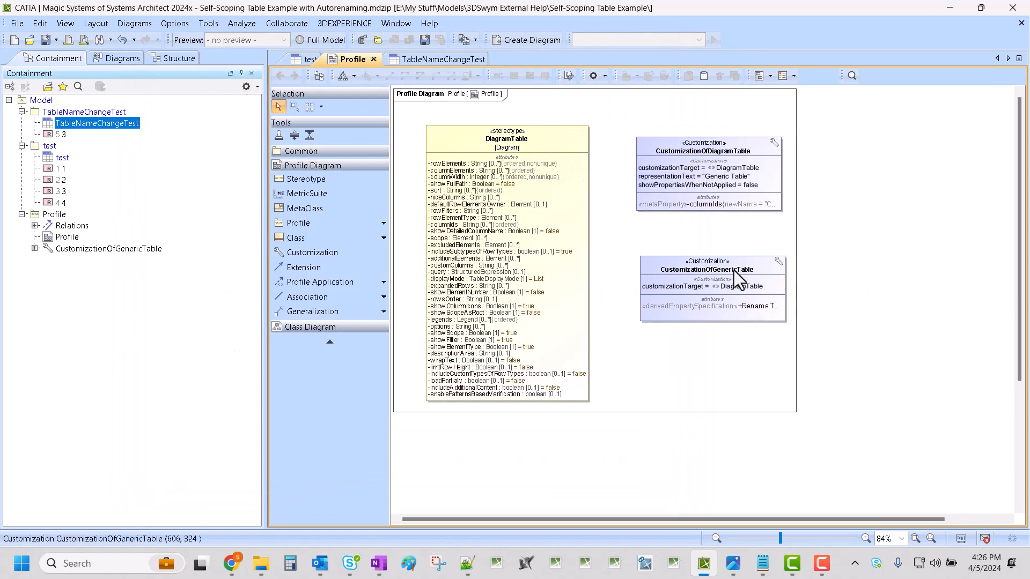
Open the expression of the Rename Table derived property specification in CustomizationOfGenericTable
left_click(770, 266)
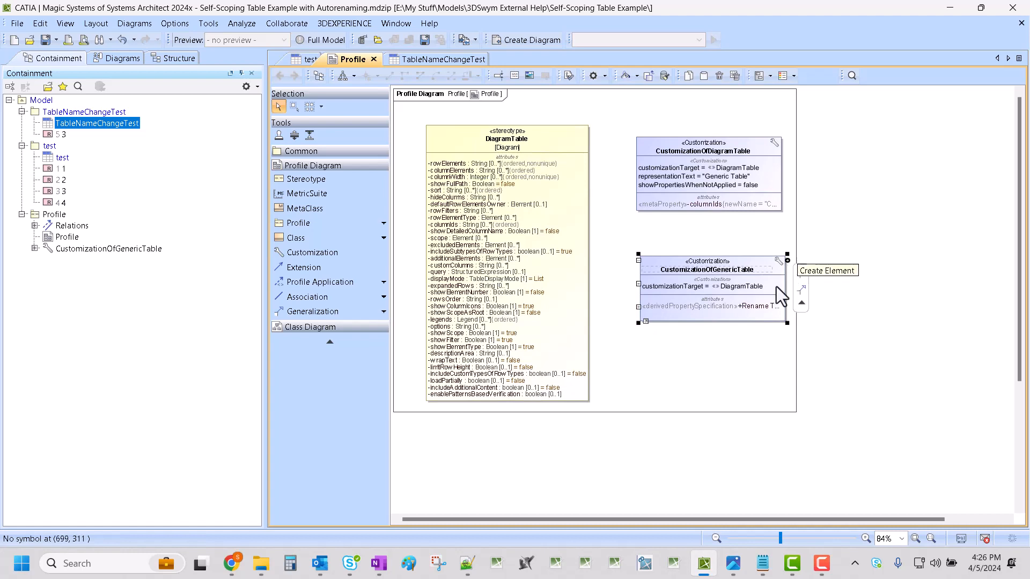
left_click(748, 305)
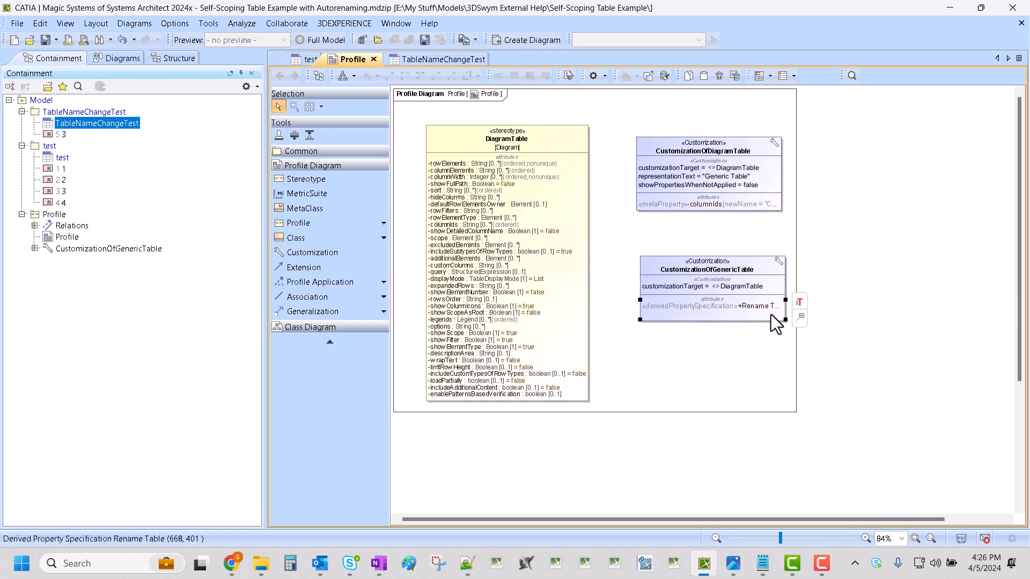
right_click(770, 315)
left_click(801, 234)
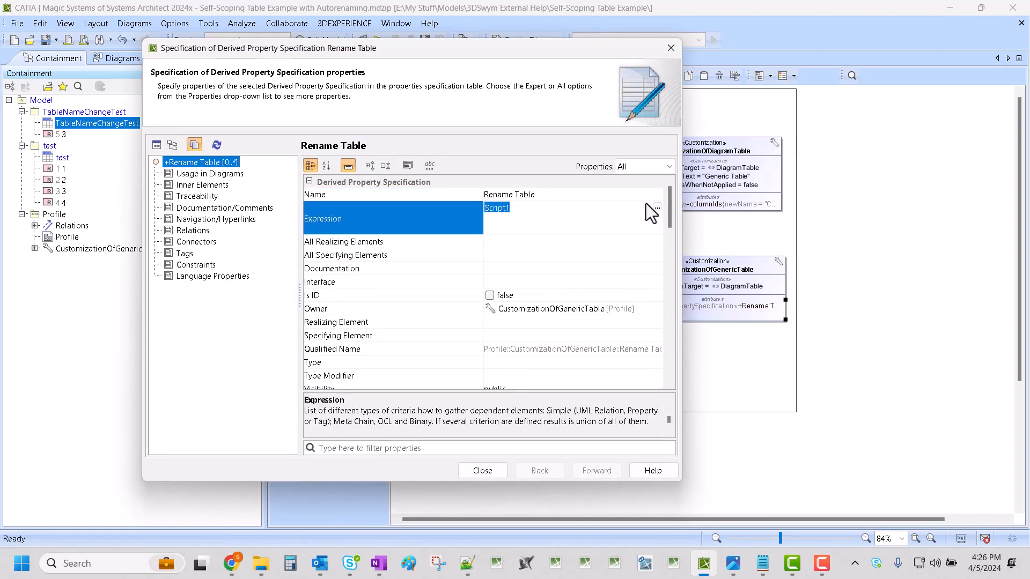
left_click(658, 208)
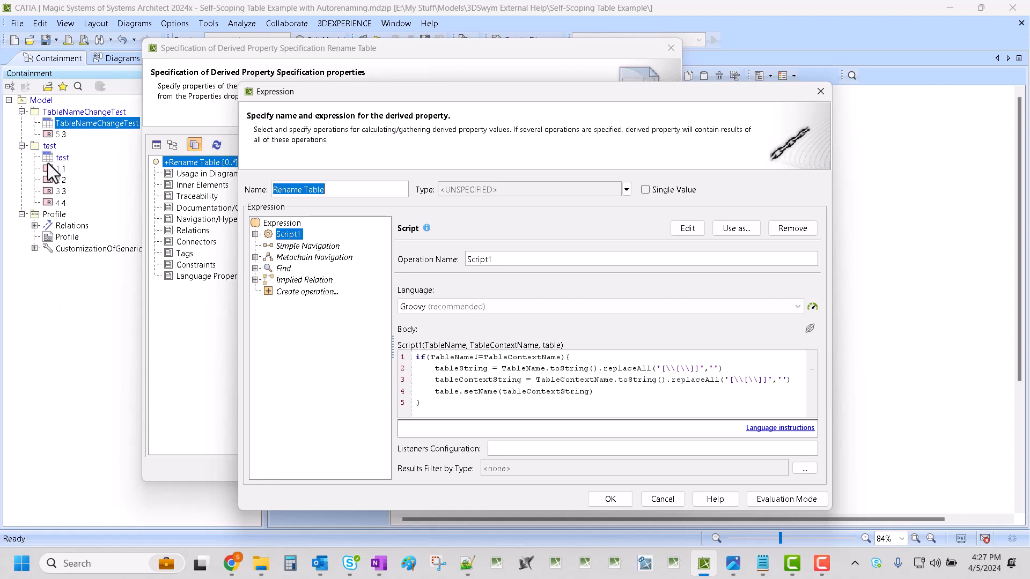
Examine Script1's parameters, including the table variable, and its Groovy body, and close the expression and the specification
left_click(256, 235)
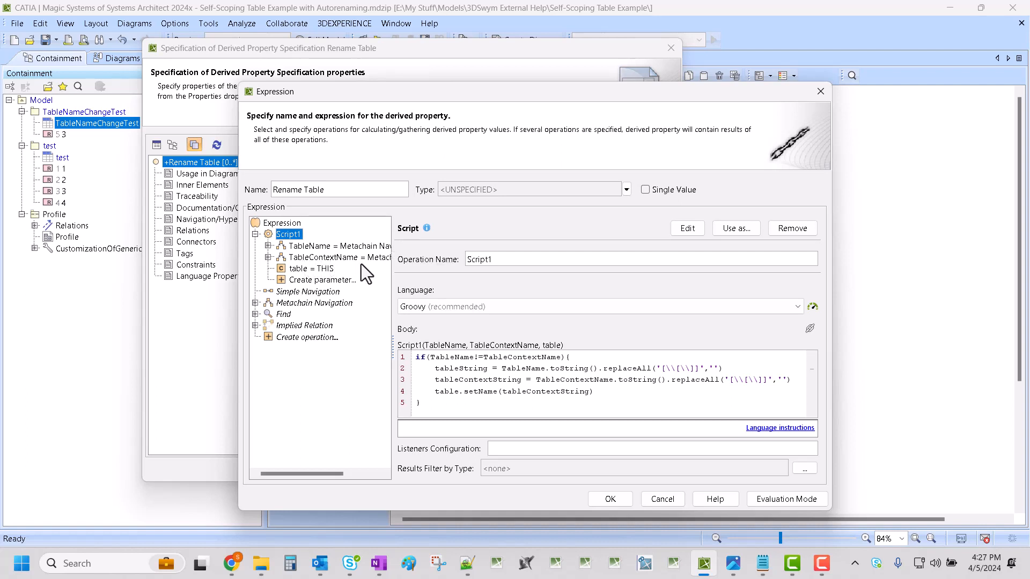
left_click(298, 270)
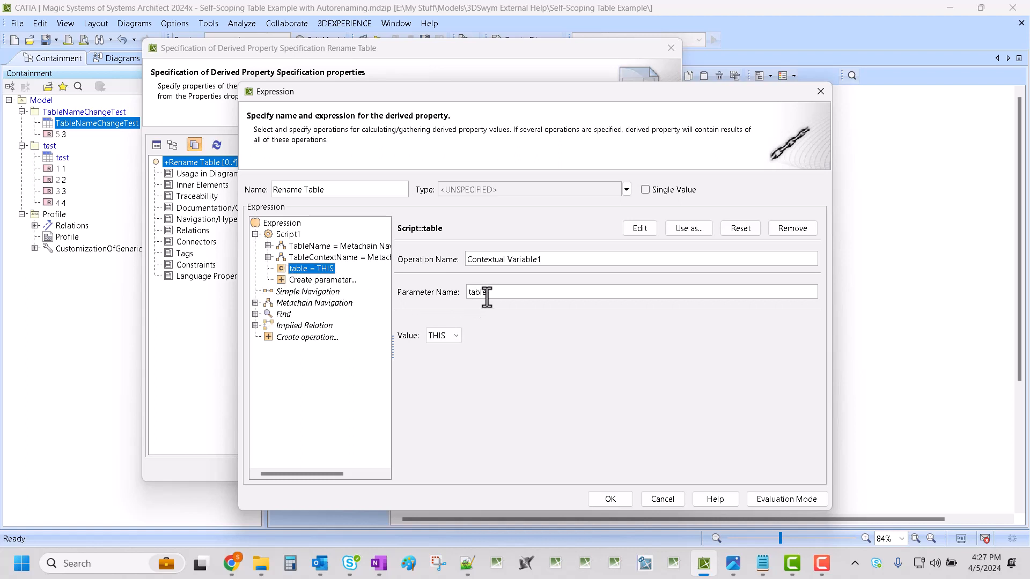
left_click(283, 237)
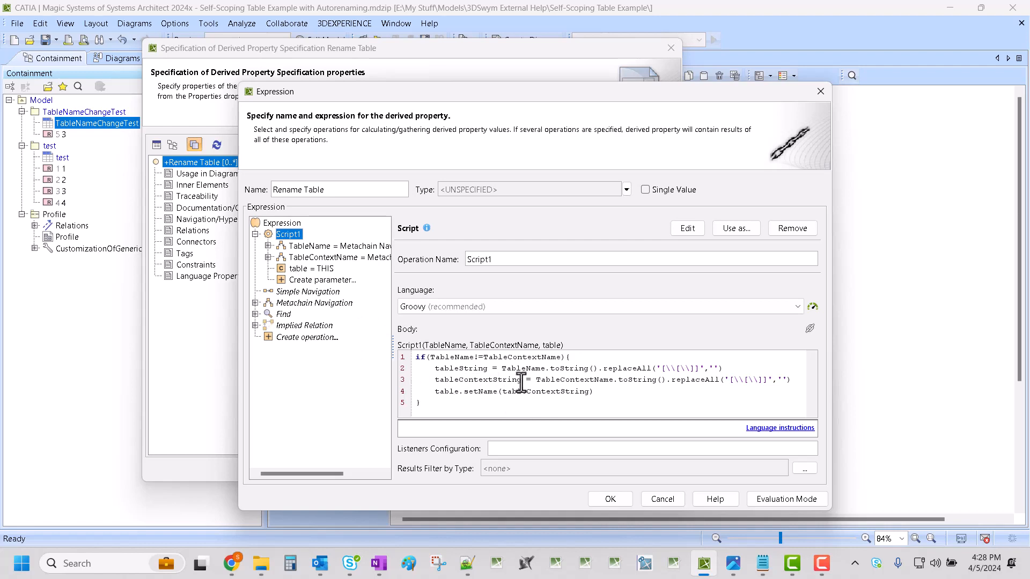
left_click(620, 499)
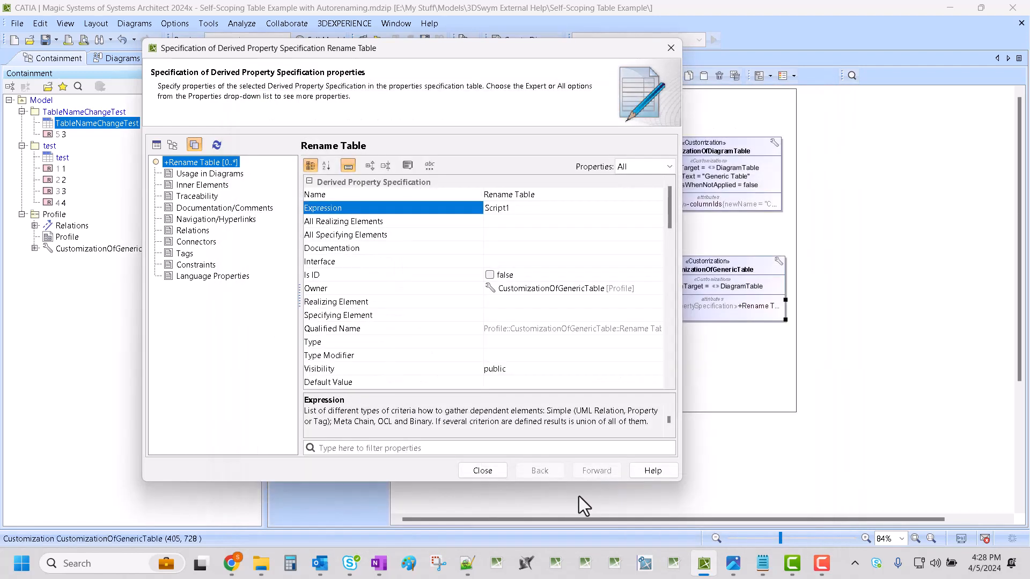
left_click(476, 470)
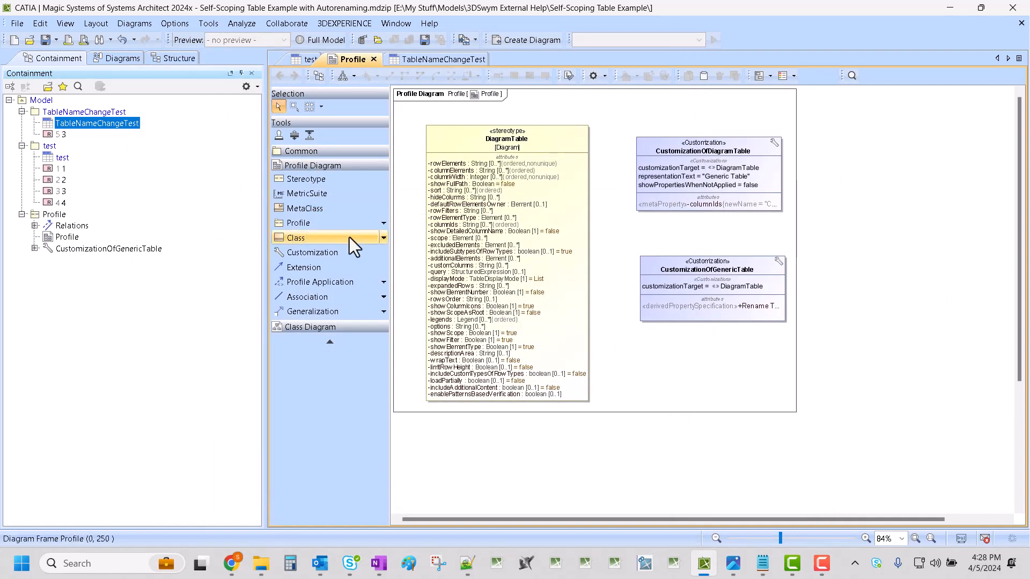
Move the test table from the test package to the Model root and view its name in its specification
left_click(50, 156)
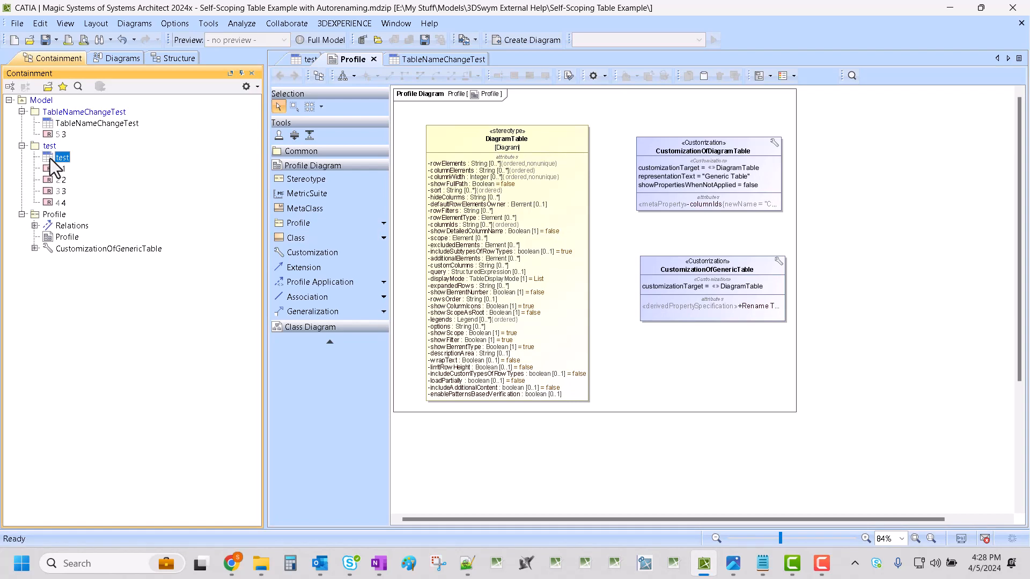
left_click_drag(50, 158, 45, 103)
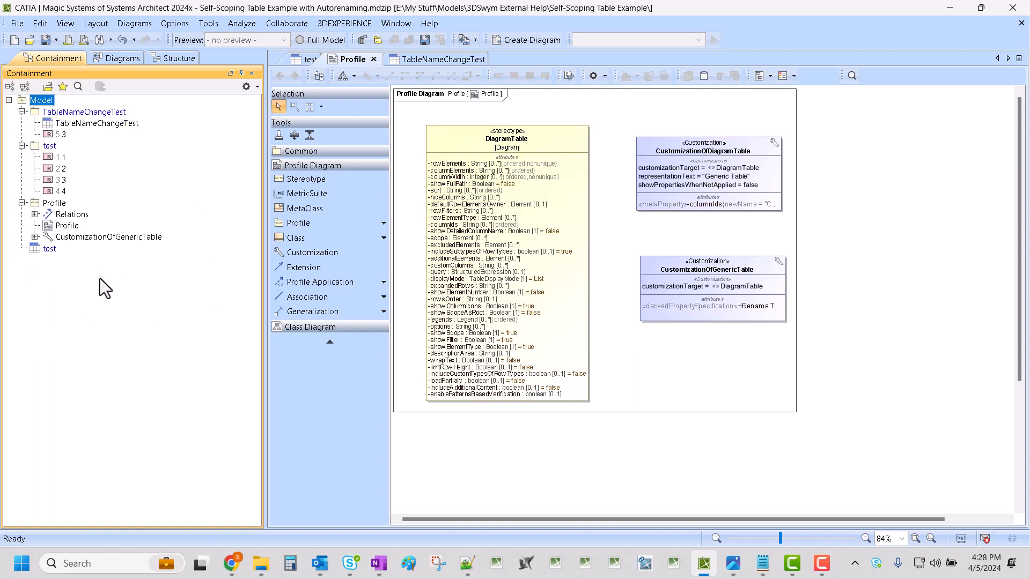
right_click(38, 249)
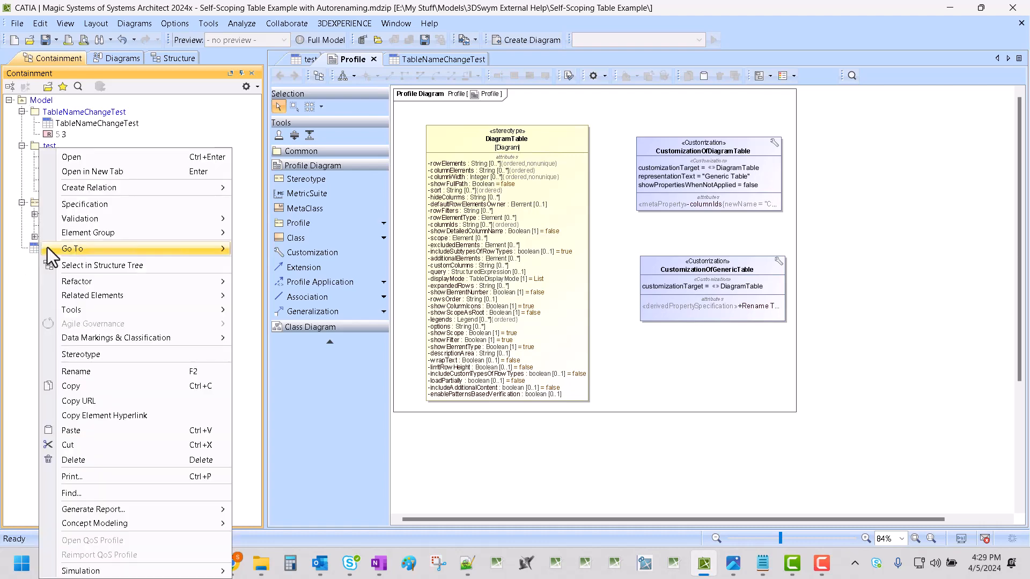
left_click(92, 201)
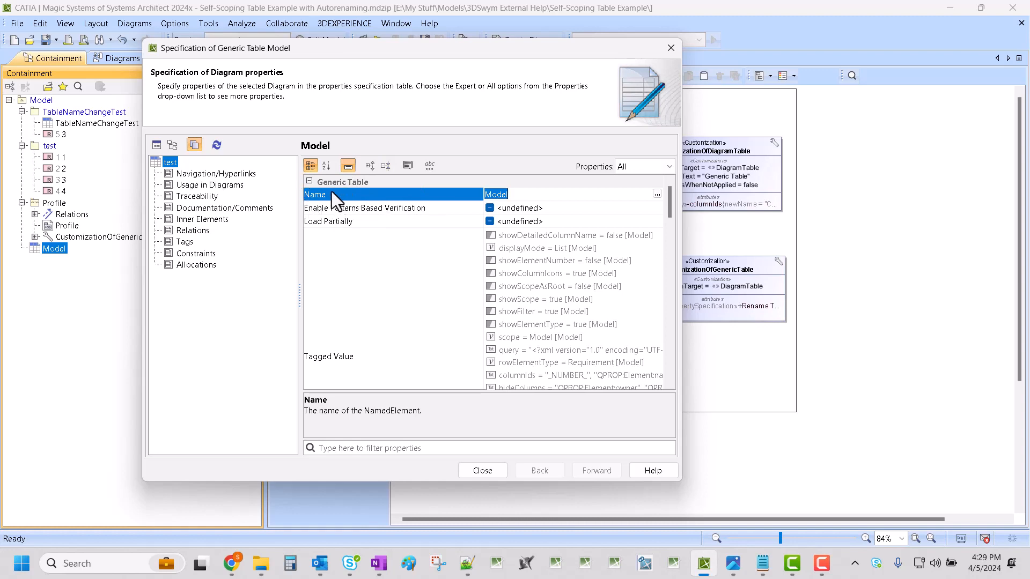
right_click(432, 52)
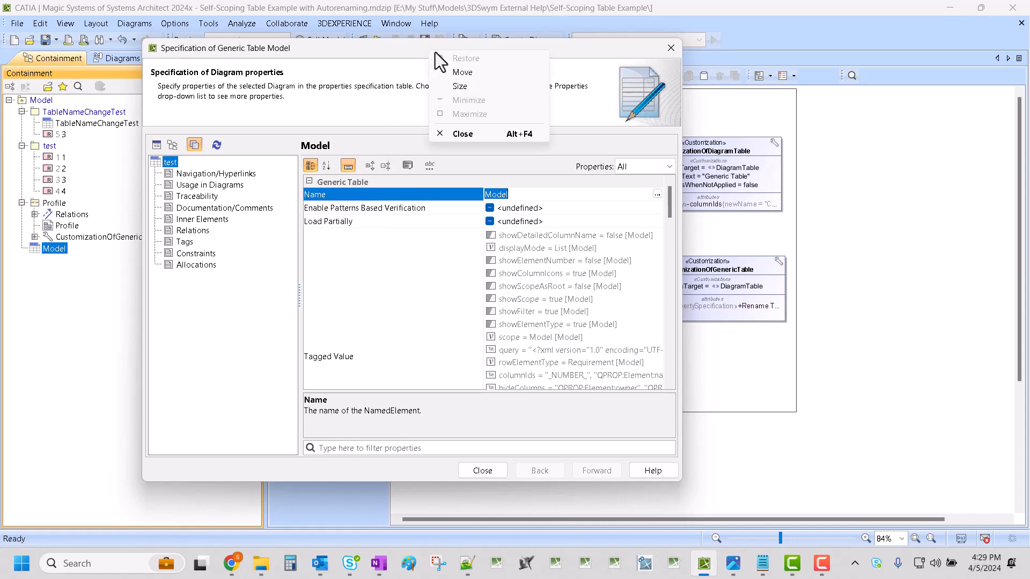
left_click(462, 133)
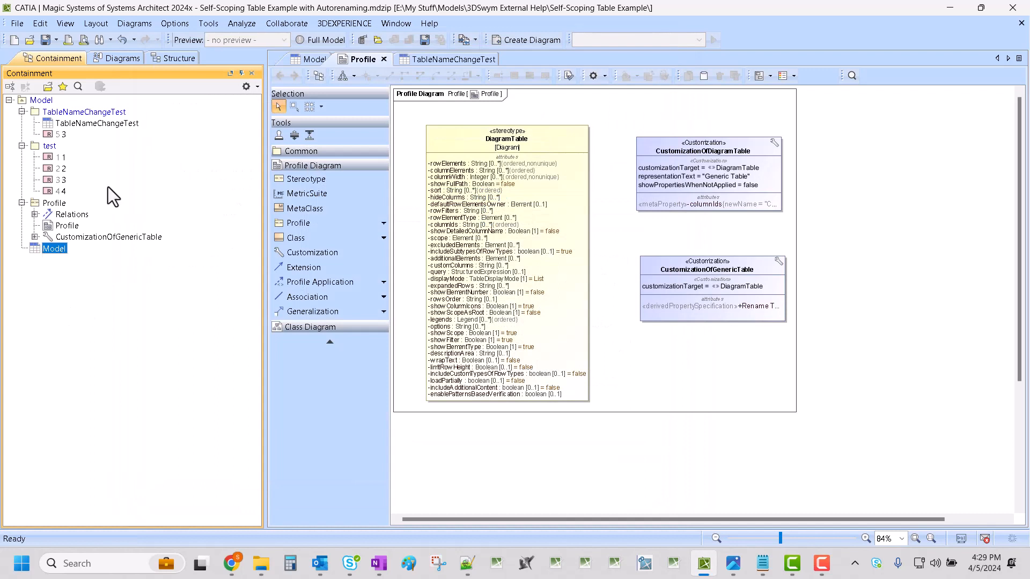
Move the table from the Model root back into the test package and check its name in its specification
left_click_drag(32, 252, 51, 154)
right_click(64, 157)
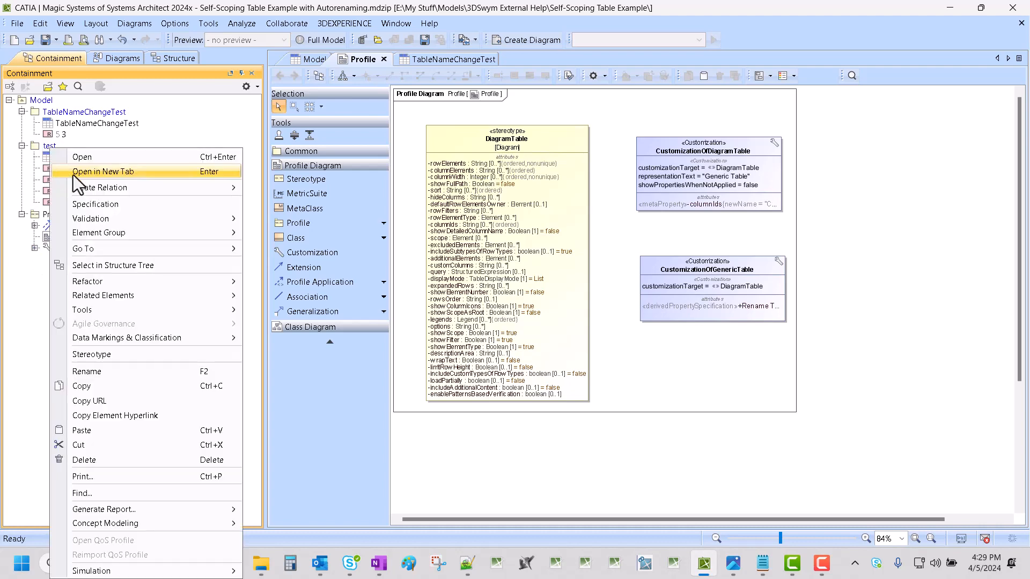
left_click(88, 205)
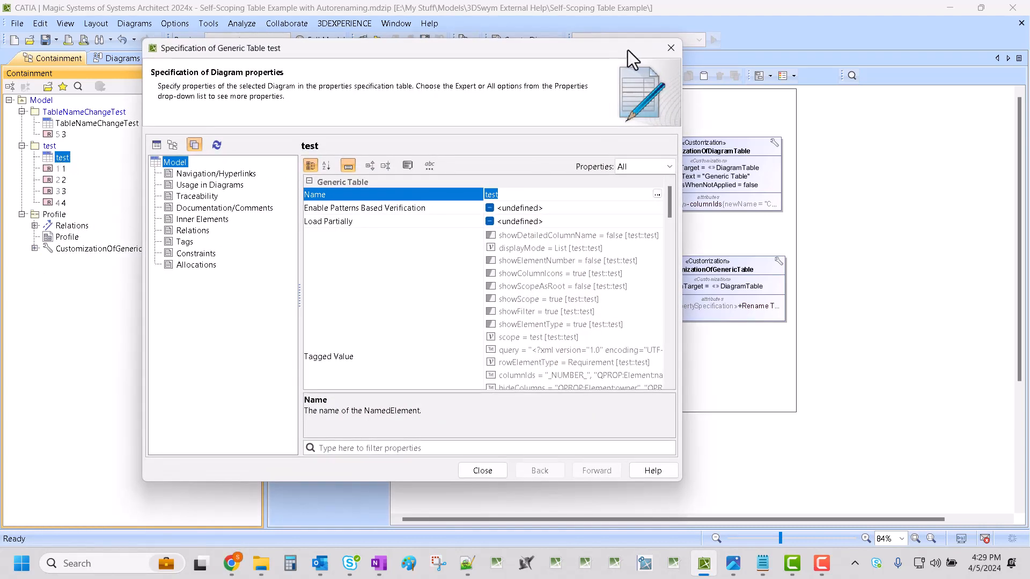
right_click(628, 50)
left_click(648, 135)
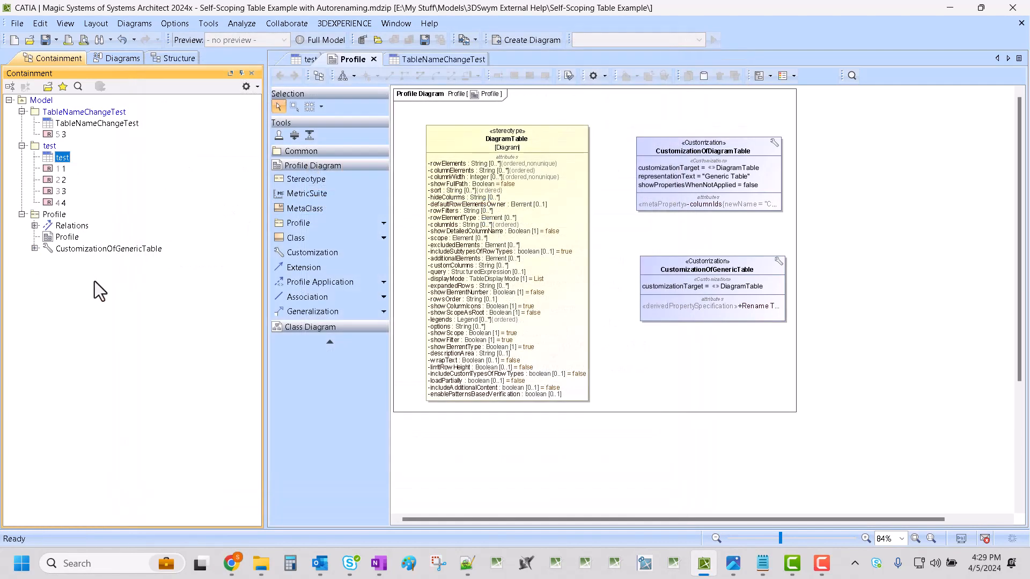
Move the TableNameChangeTest table from its package to the Model root and open its specification
left_click_drag(69, 120, 41, 101)
right_click(69, 249)
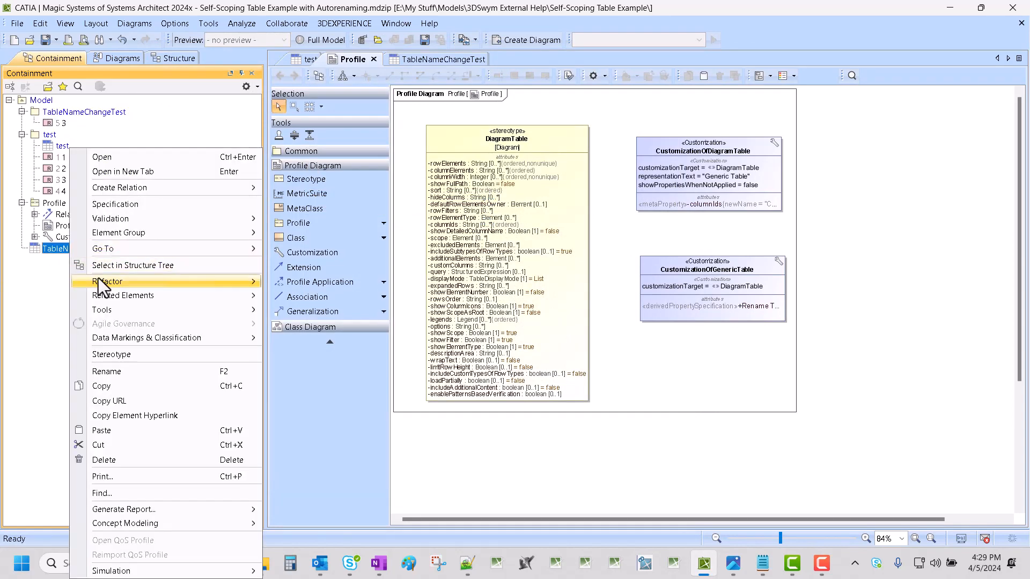
left_click(118, 205)
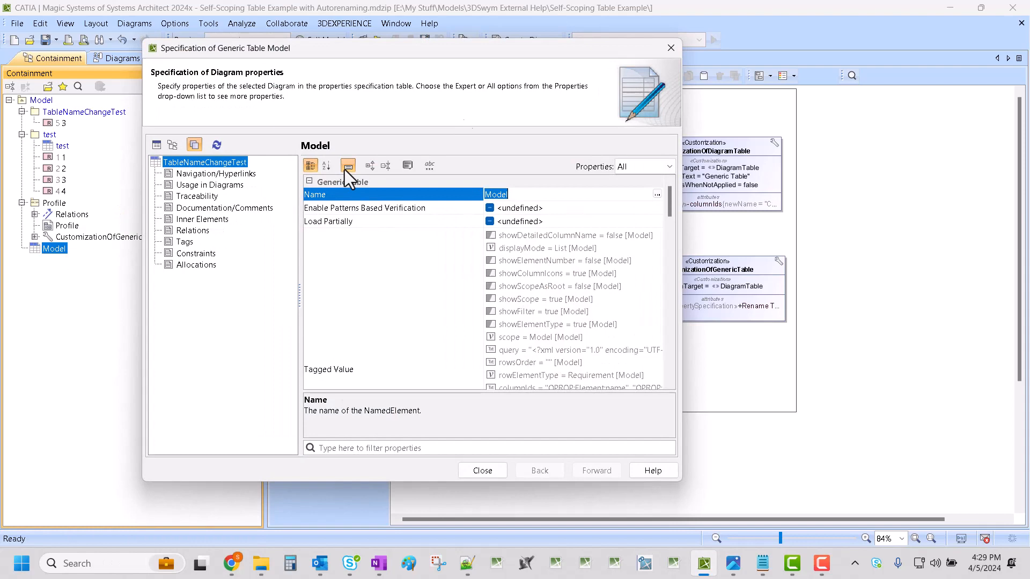
Move the table from the Model root back into the TableNameChangeTest package and check its name in its specification
right_click(588, 48)
left_click(624, 129)
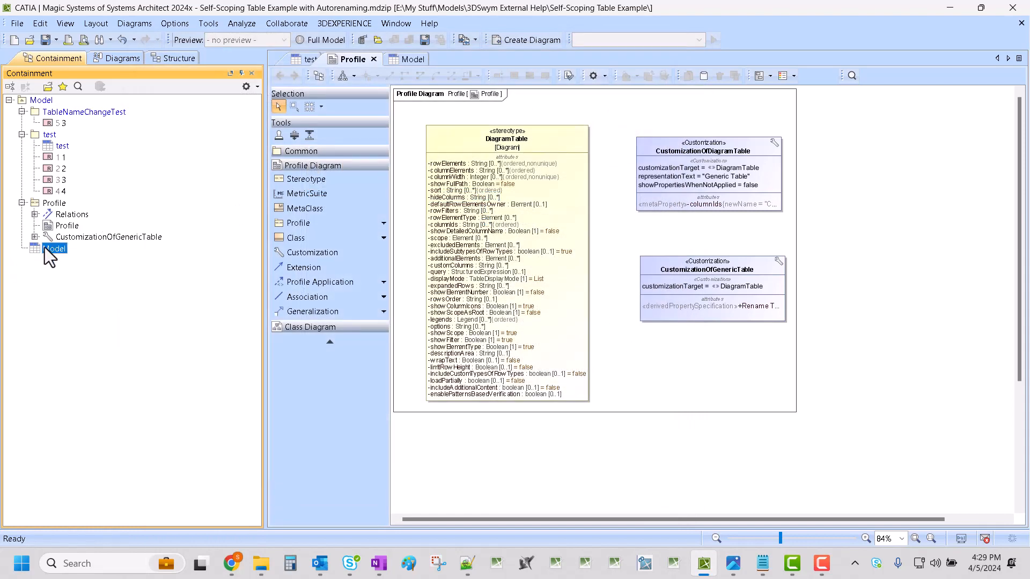
left_click_drag(45, 240, 74, 112)
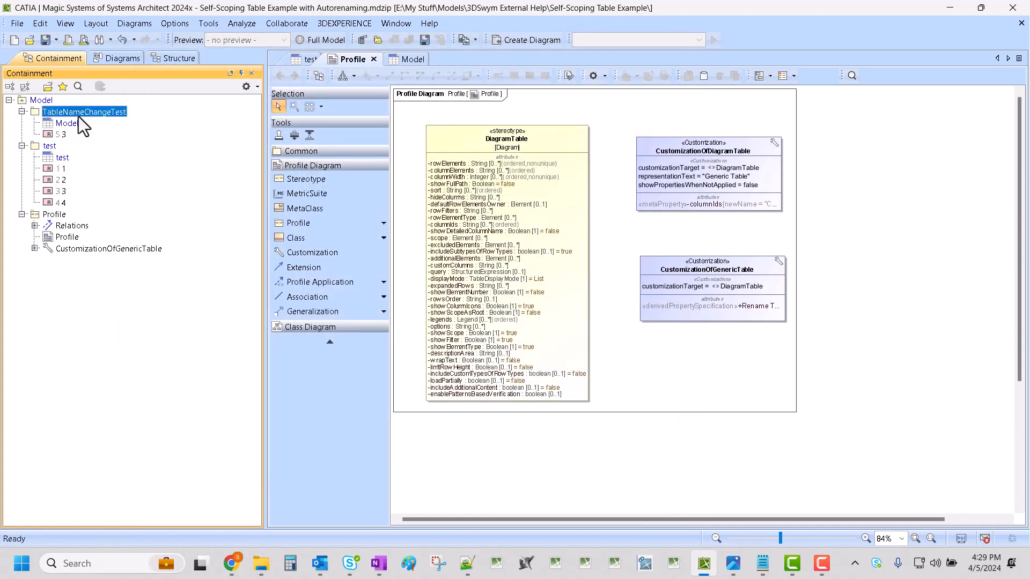
right_click(54, 122)
left_click(104, 180)
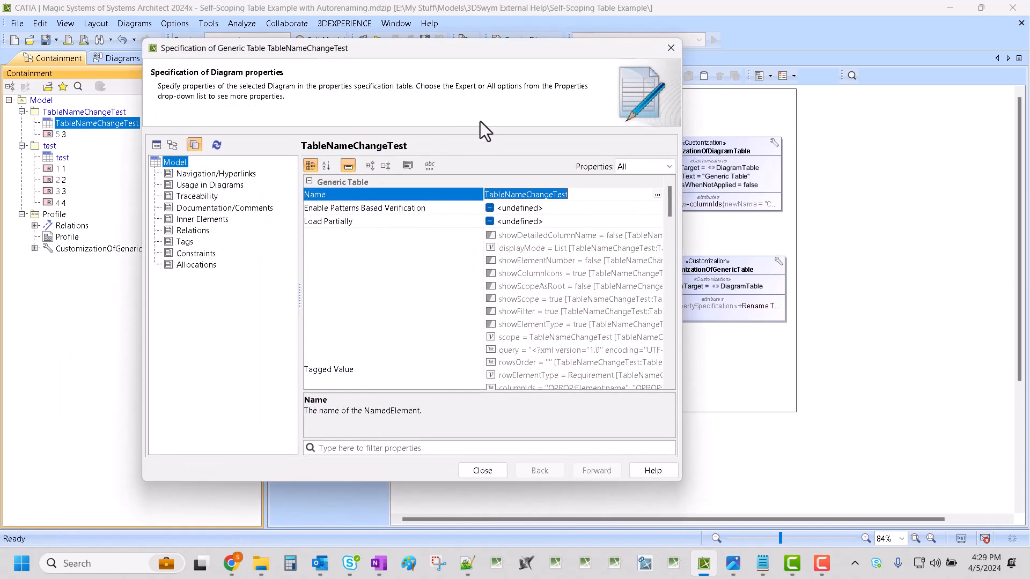
right_click(569, 51)
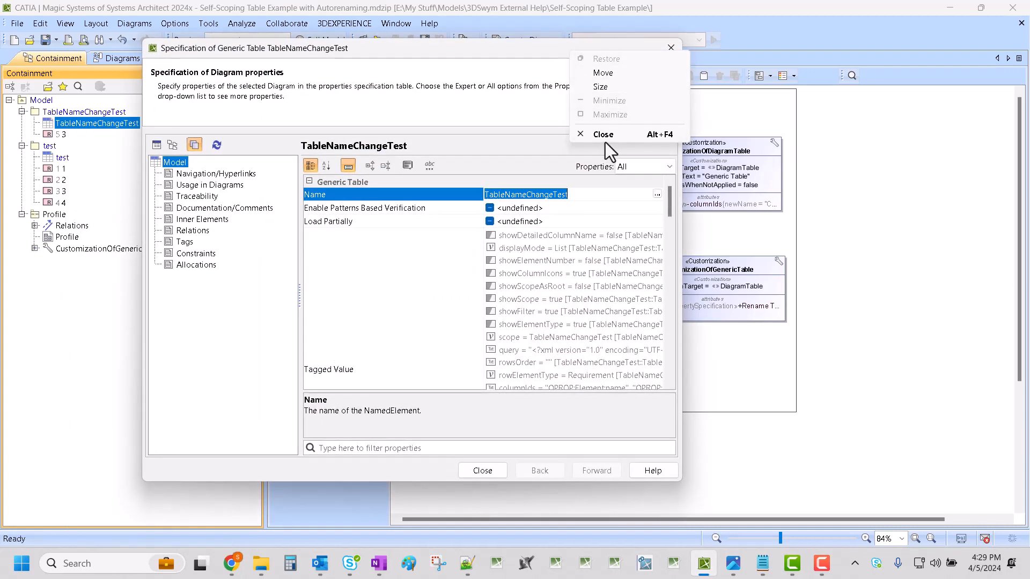
left_click(605, 136)
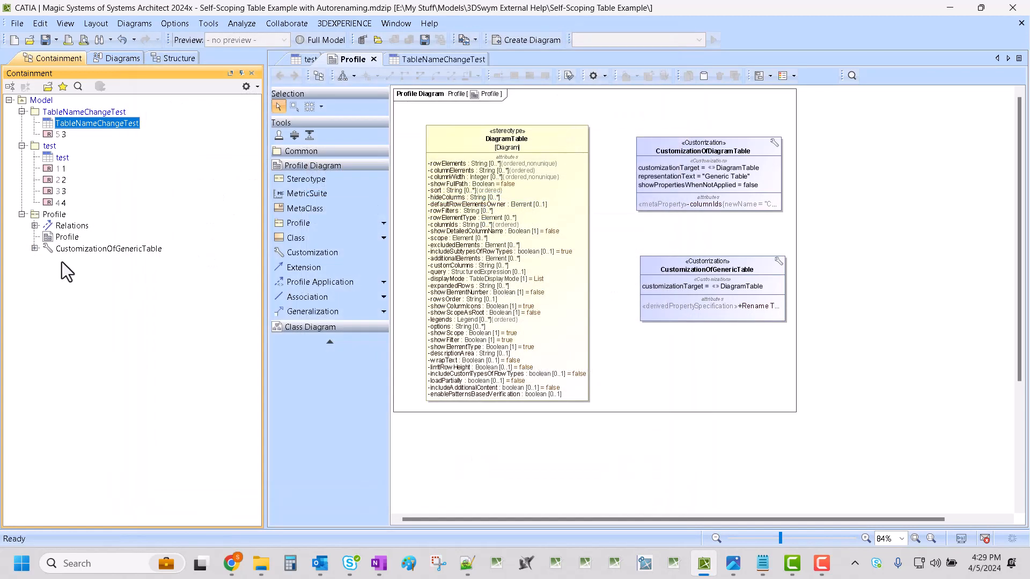
left_click(57, 157)
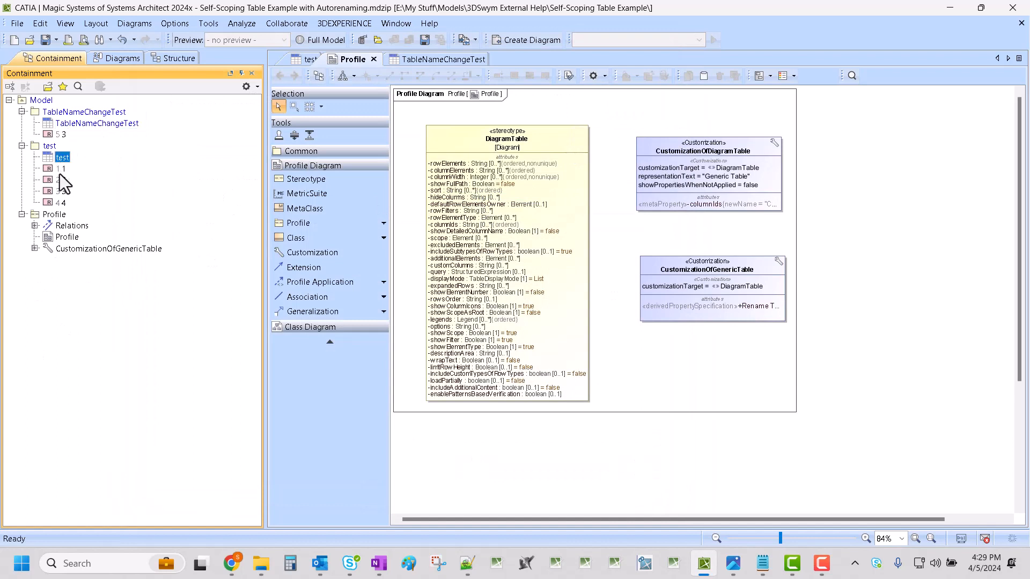
left_click(81, 124)
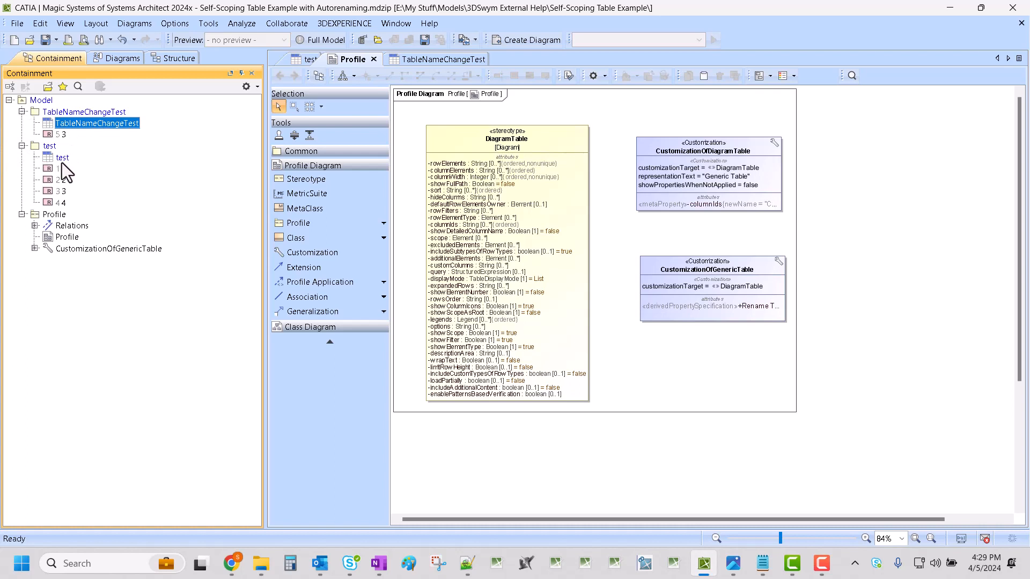
left_click(68, 113)
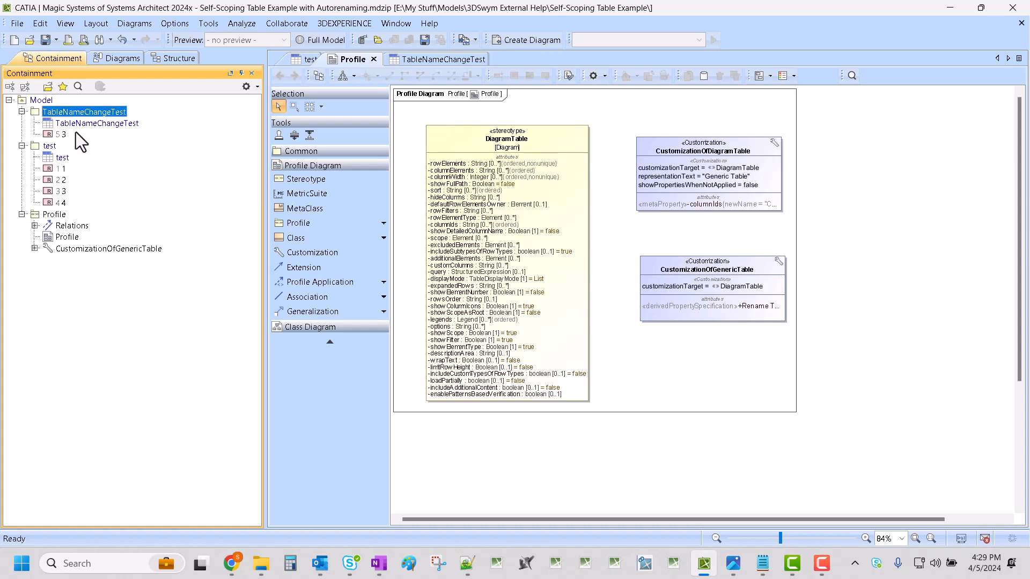
left_click(130, 125)
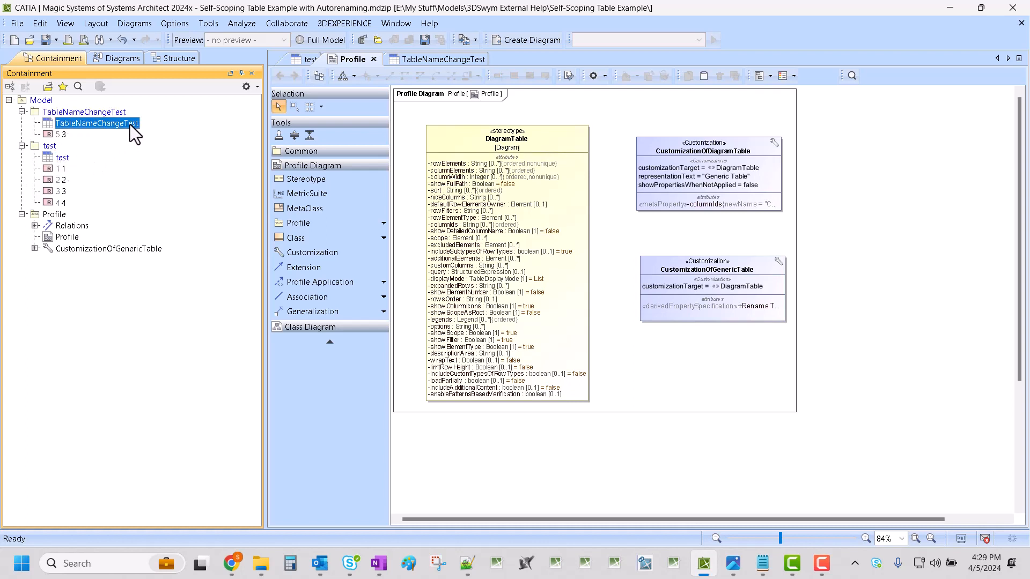